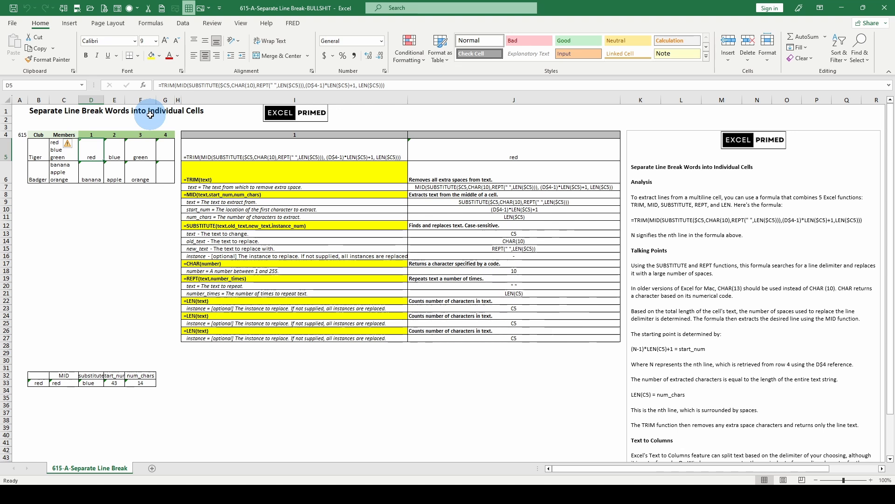
Compare the multi-line Members text in C5 with the extraction formula in D5.
click(63, 148)
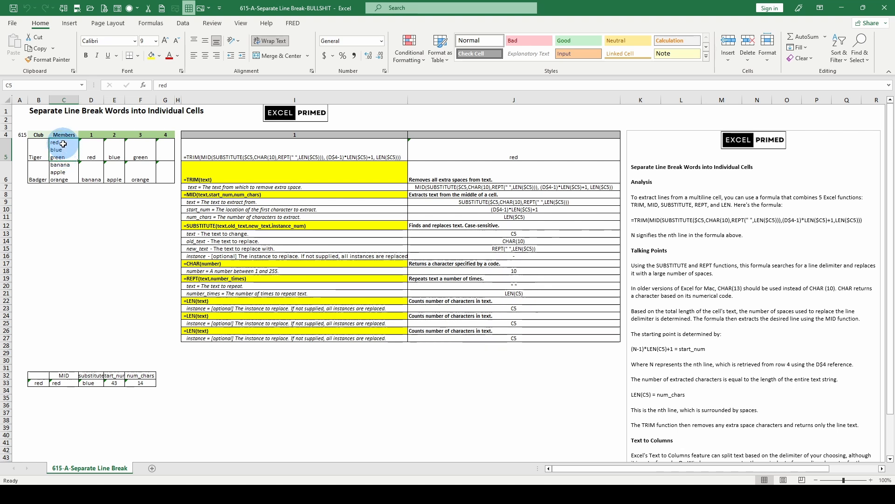
click(90, 146)
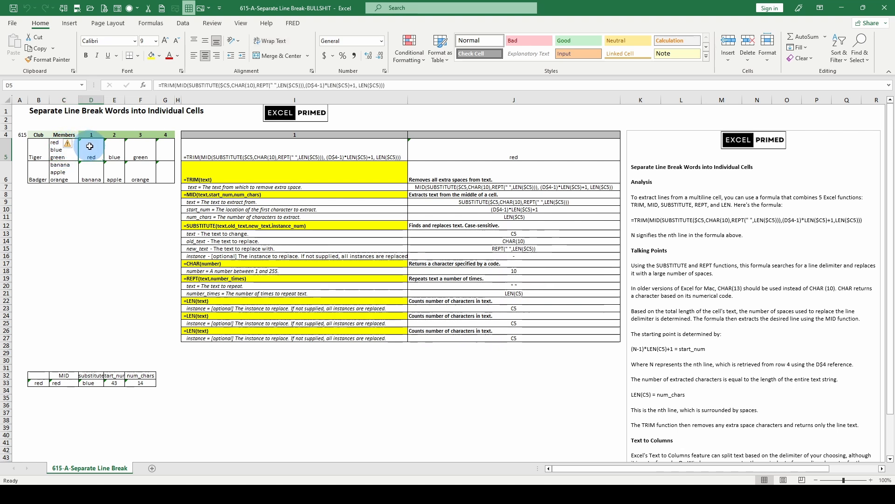
click(57, 148)
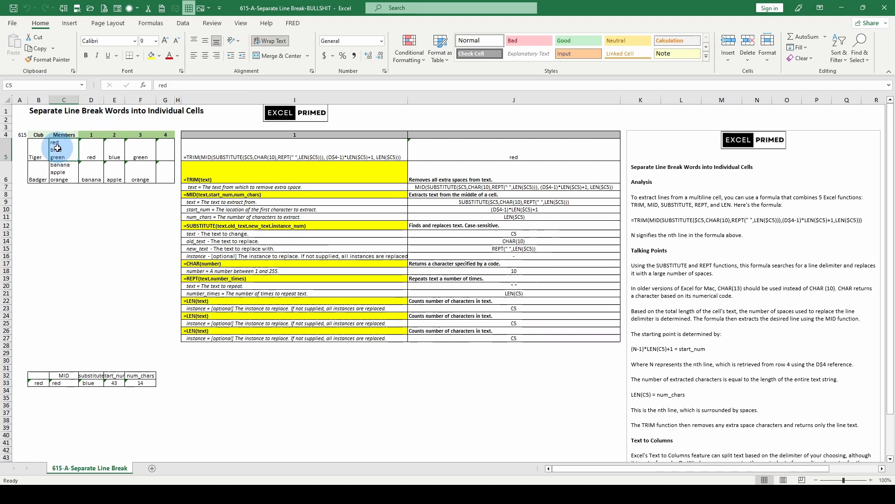
click(93, 149)
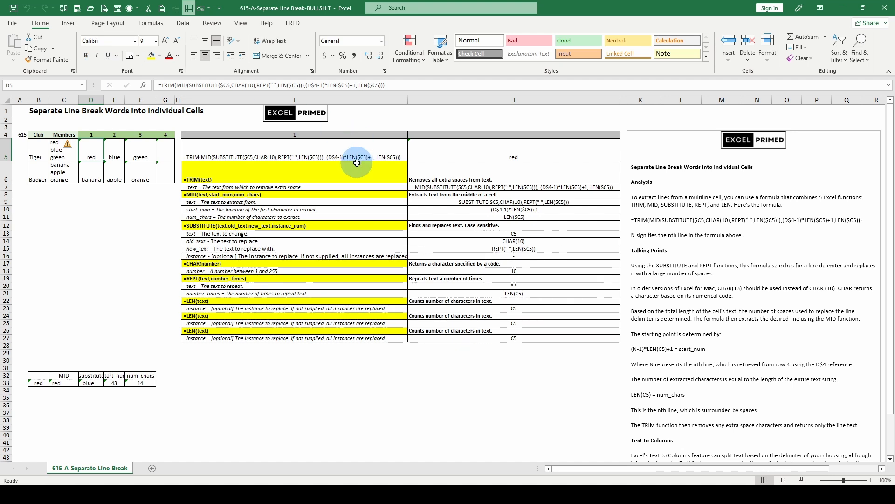
Examine which parts of D5's formula supply the text, start_num and num_chars arguments of the MID function.
click(199, 85)
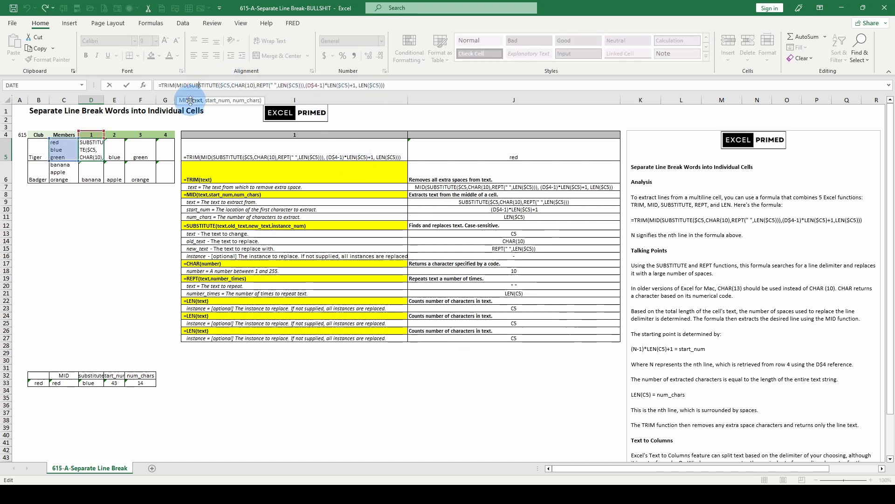
key(Escape)
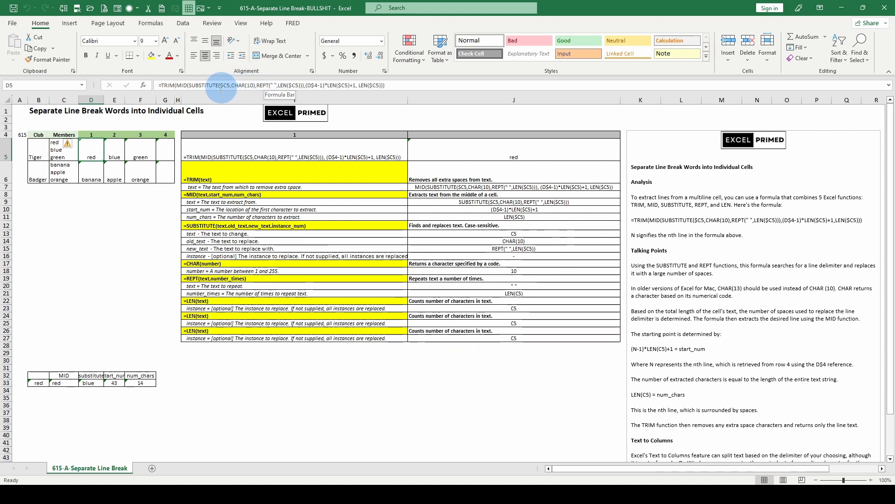
click(198, 85)
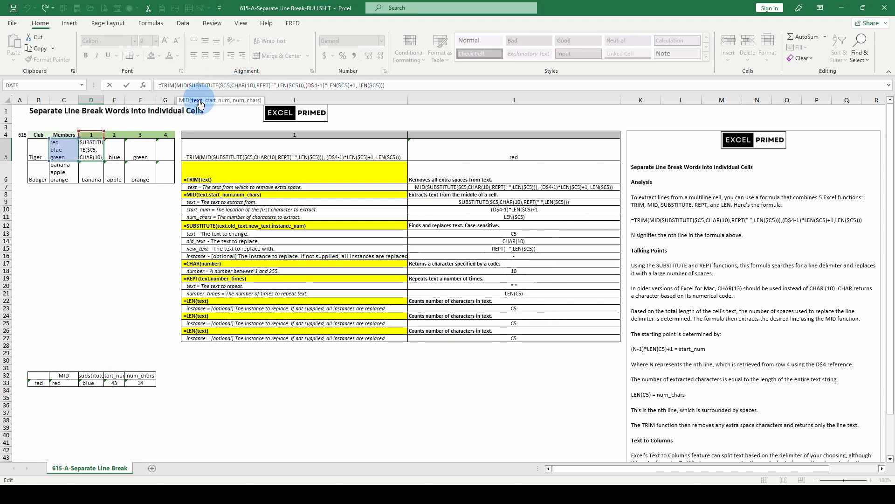
click(199, 101)
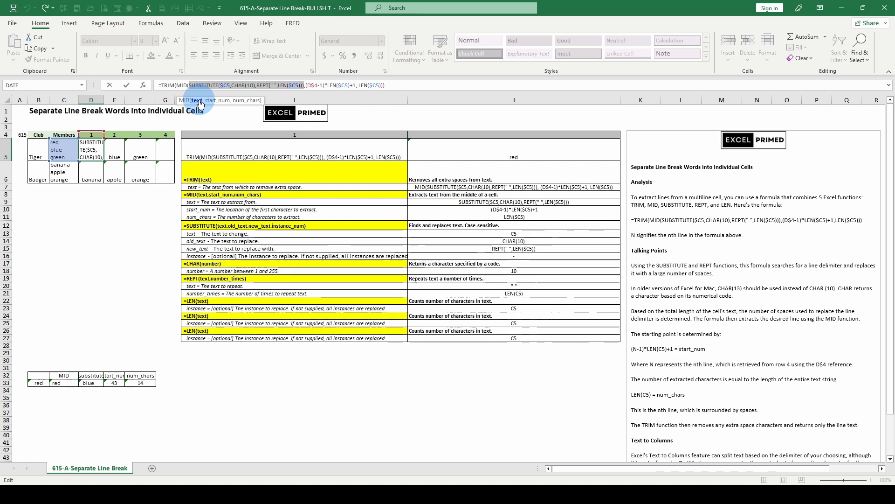
click(216, 100)
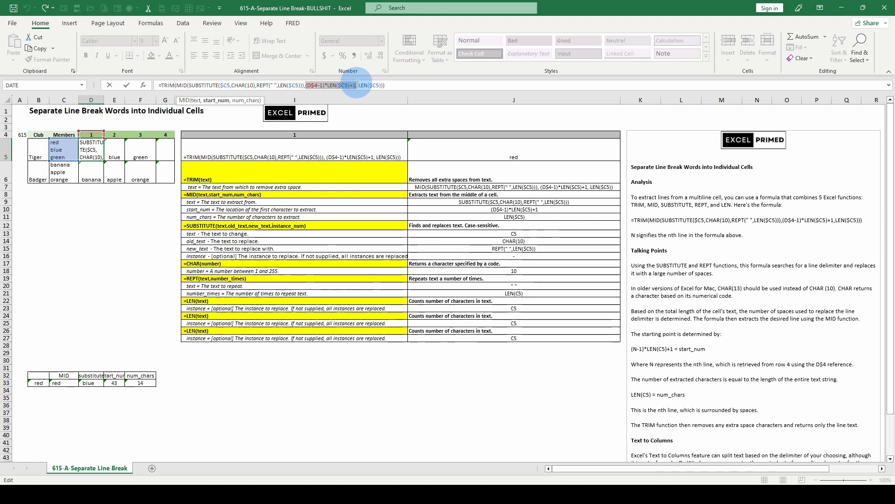
click(246, 101)
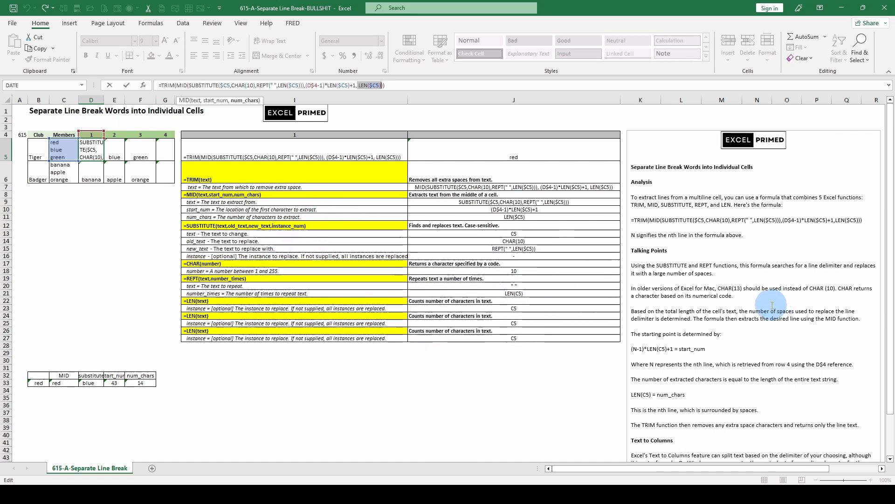
scroll(765, 298, down, 5)
scroll(763, 327, up, 4)
scroll(766, 301, up, 1)
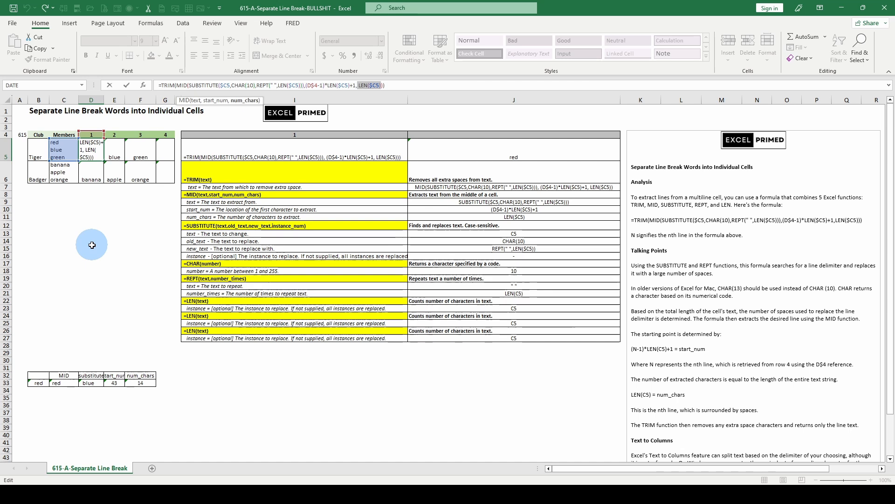
key(ctrl+Return)
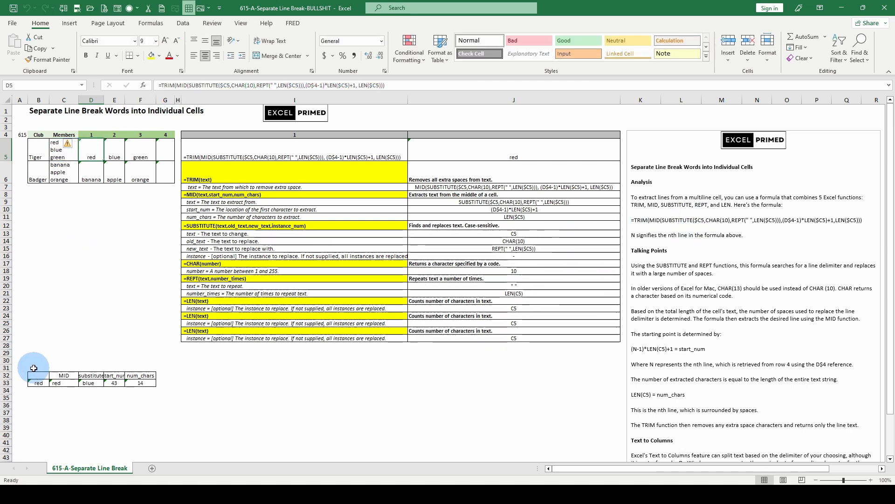
Copy the full TRIM formula text from I5 and paste it as text into B29, above the breakdown table.
click(144, 381)
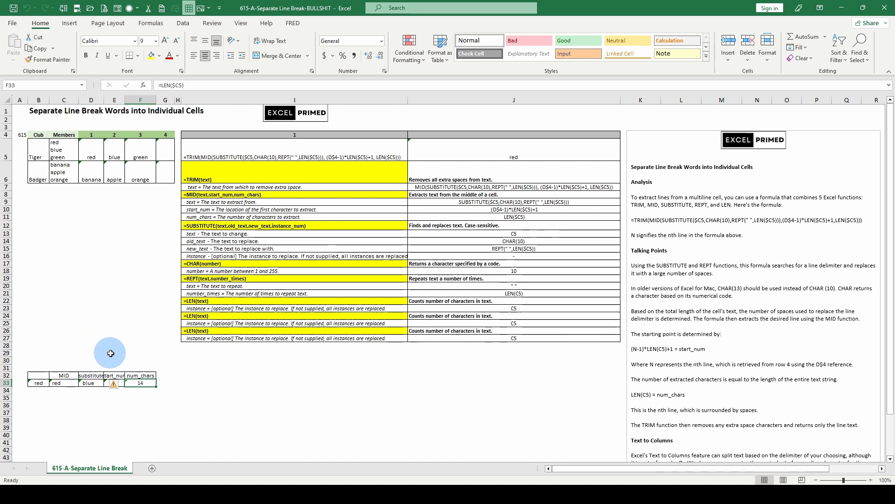
click(215, 158)
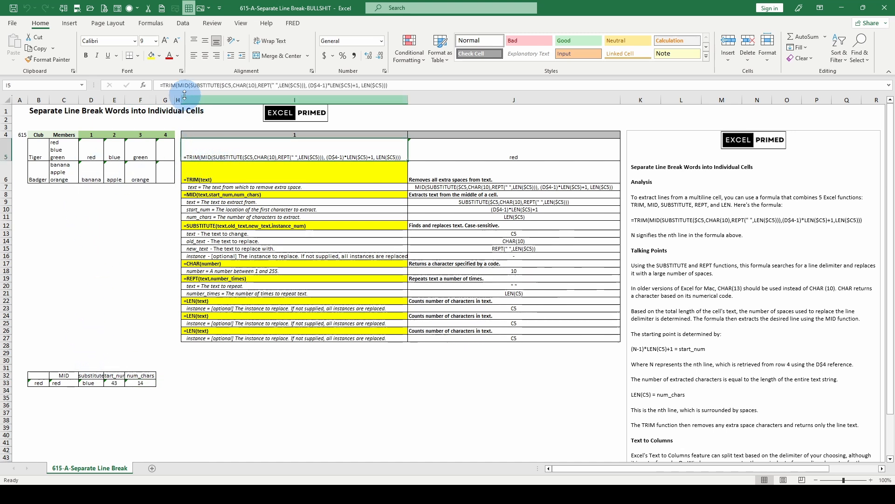
drag(159, 85, 370, 70)
right_click(418, 96)
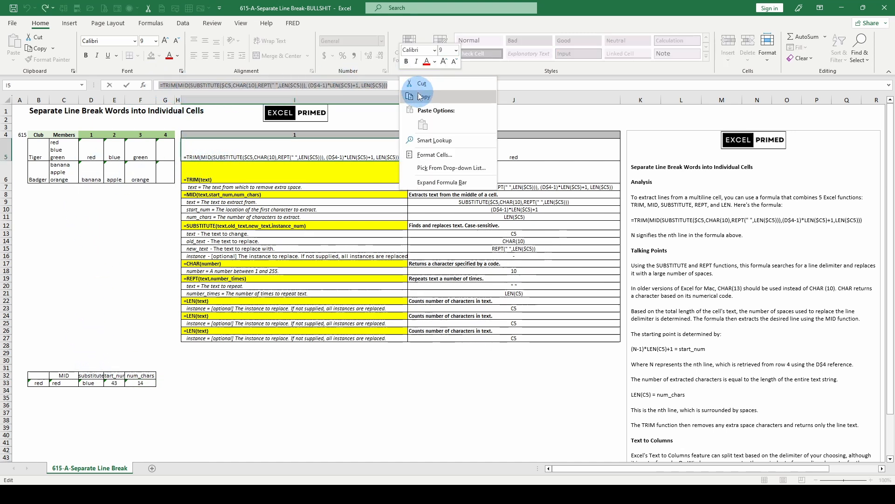
click(422, 96)
click(38, 372)
right_click(37, 355)
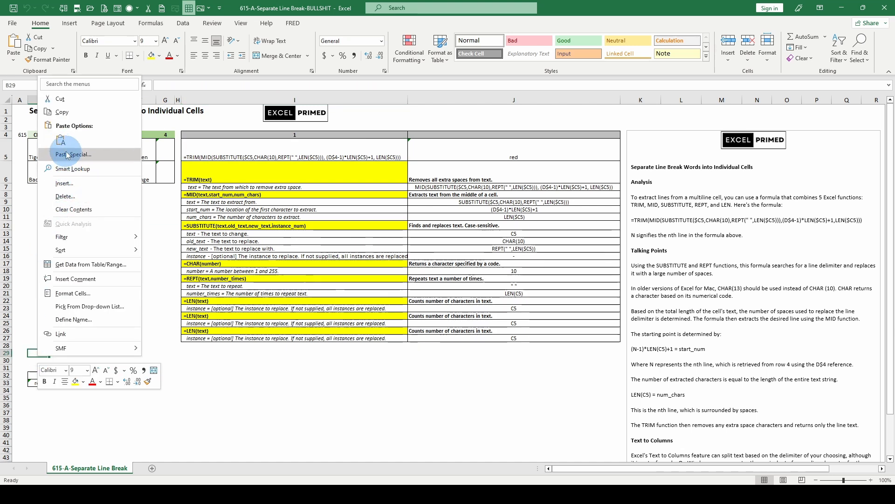
click(60, 140)
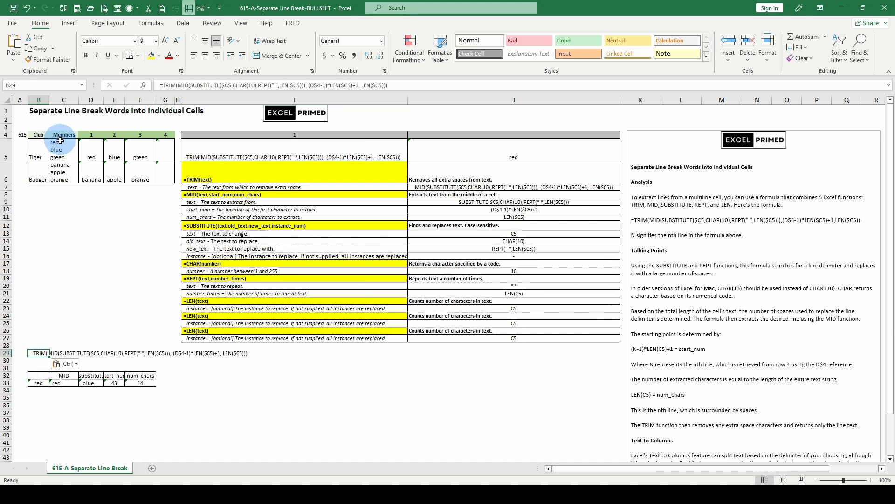
Review the num_chars formula in F33 and the full TRIM formula in B33 of the breakdown table.
click(141, 383)
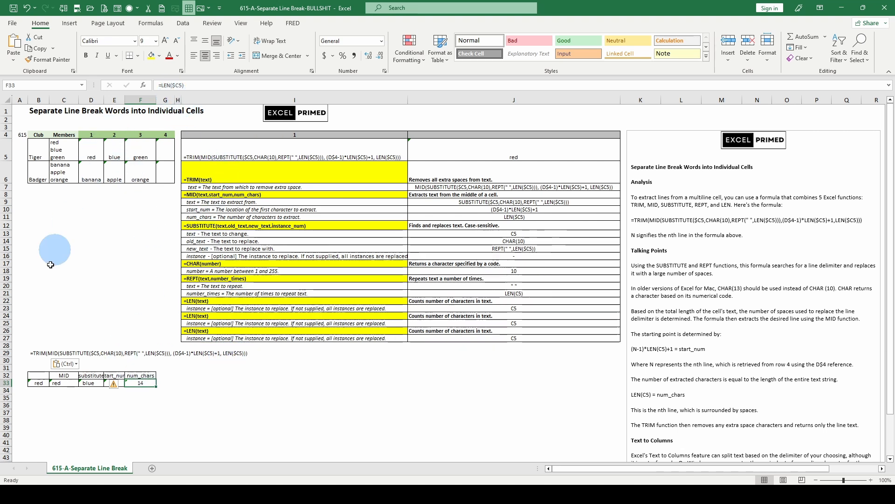
click(33, 383)
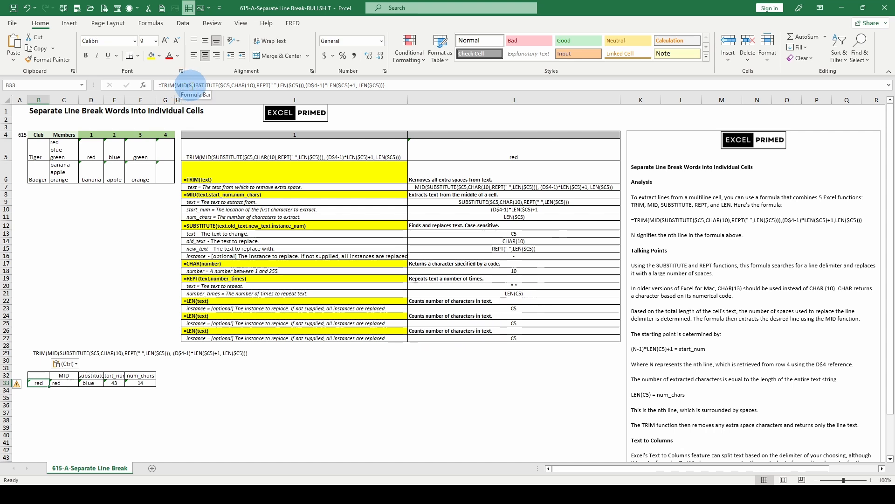
click(196, 86)
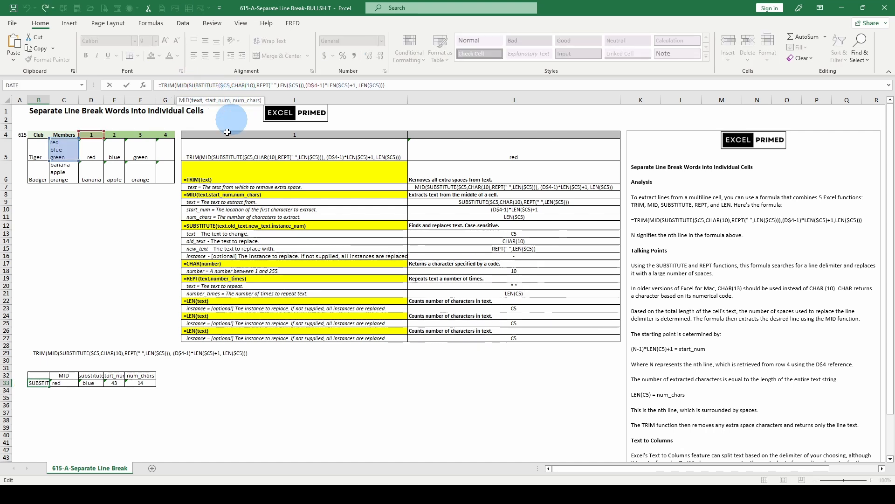
key(Escape)
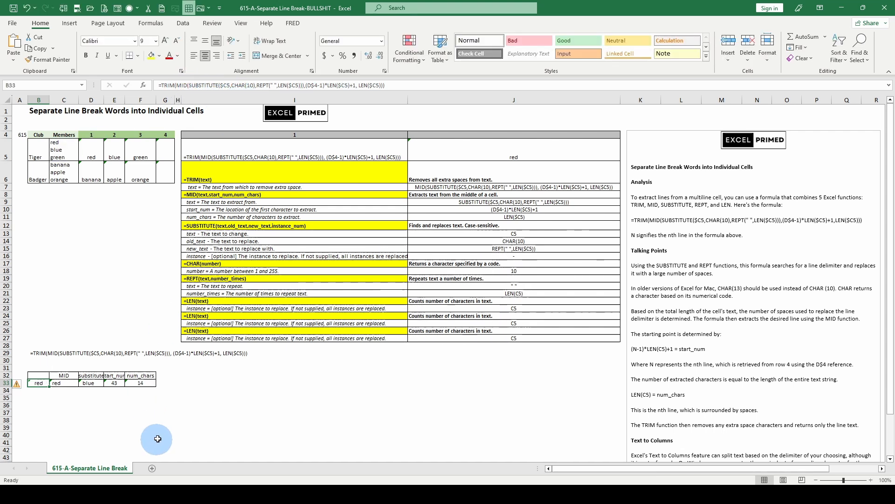
click(141, 383)
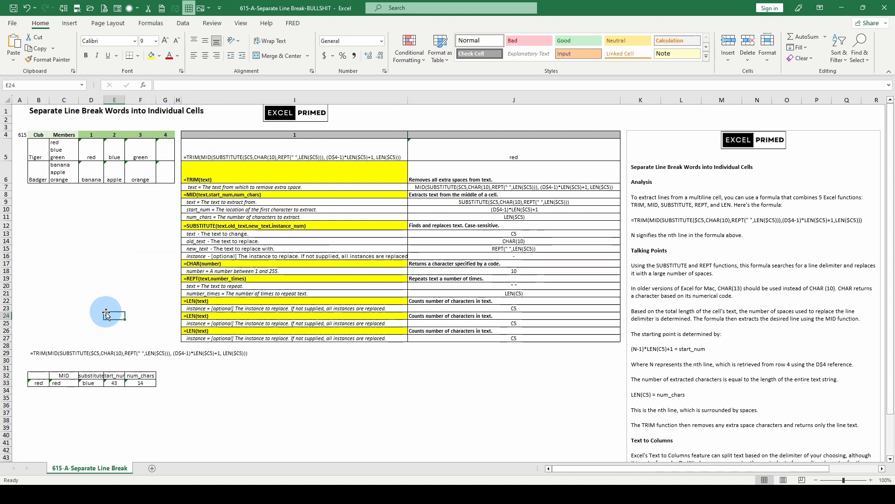
Evaluate the D$4 reference inside the start_num formula in E33, then discard the edit.
click(114, 383)
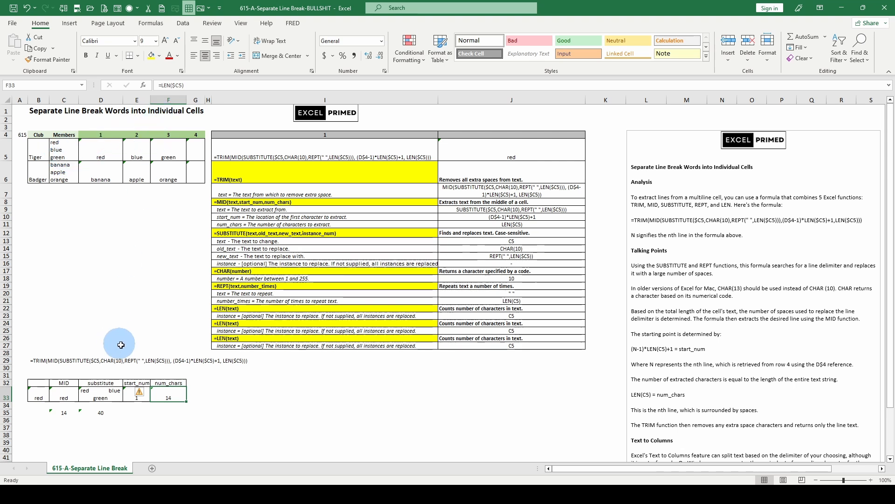
click(128, 393)
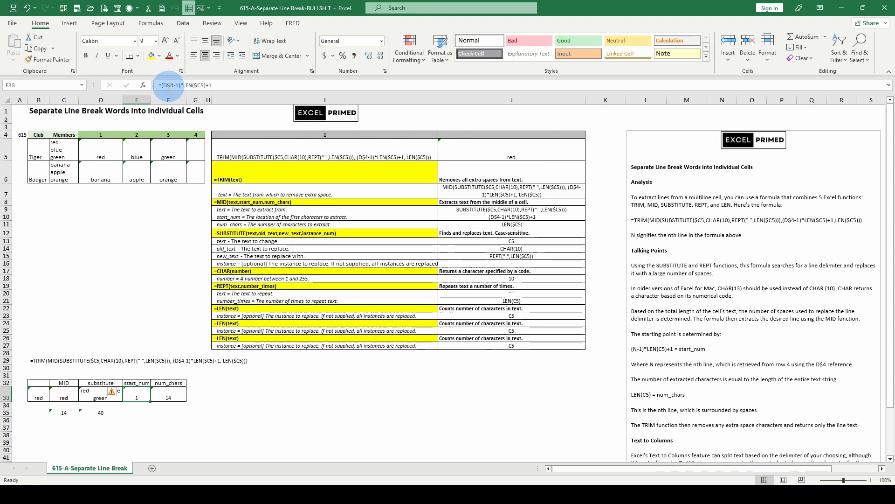
drag(161, 85, 168, 85)
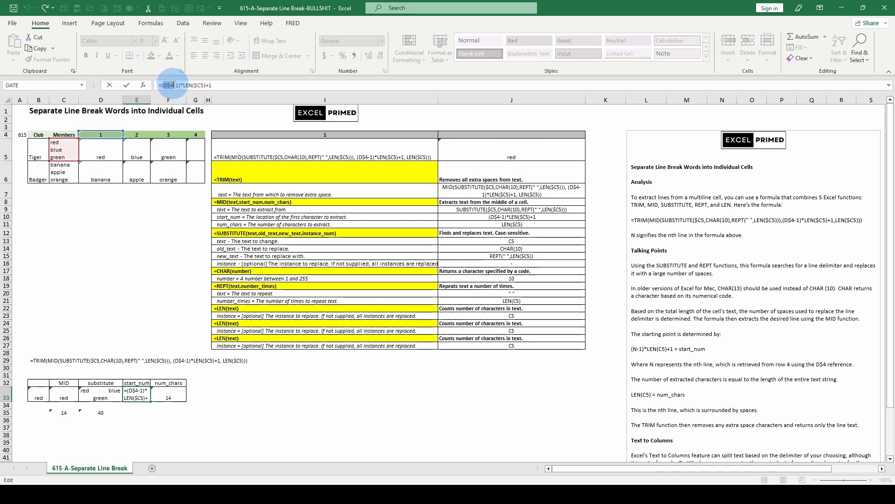
key(F9)
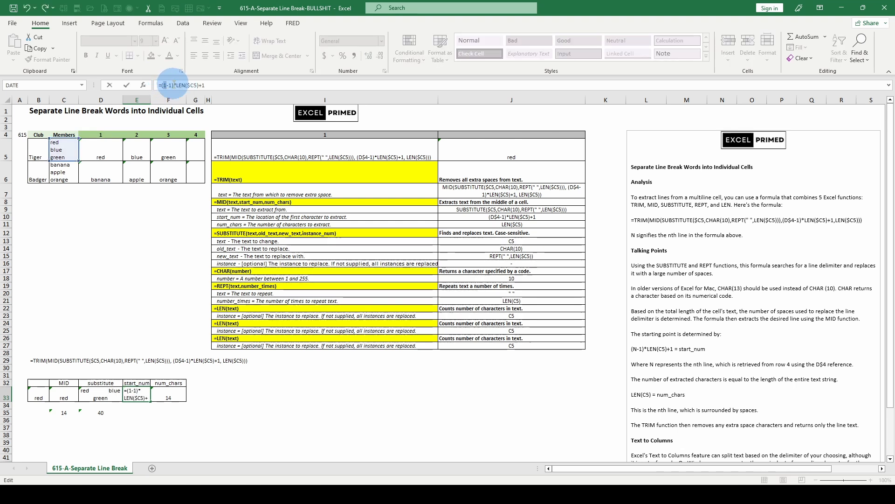
key(Escape)
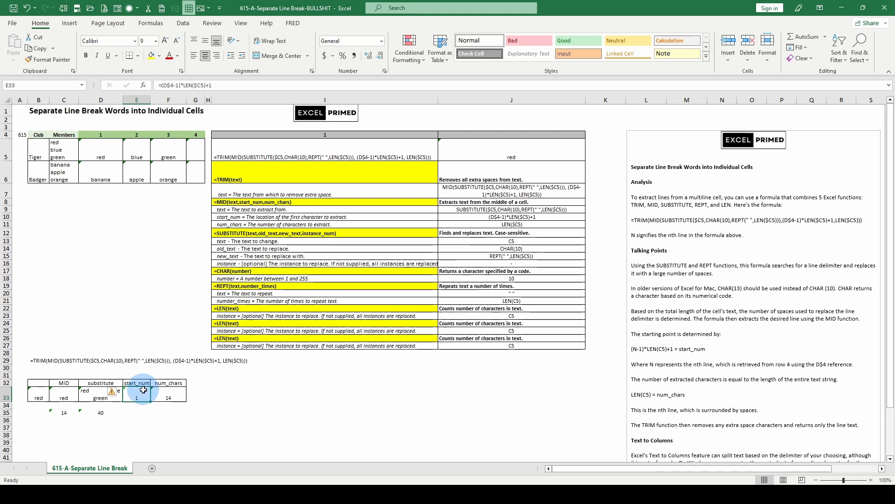
Check the SUBSTITUTE formula in D33, then evaluate the text, start_num and num_chars arguments of C33's MID formula and discard the edit.
click(91, 392)
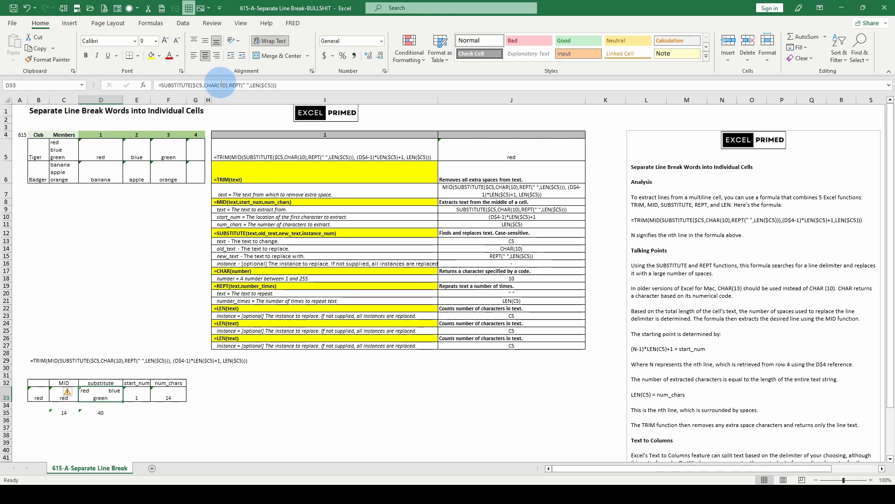
click(56, 396)
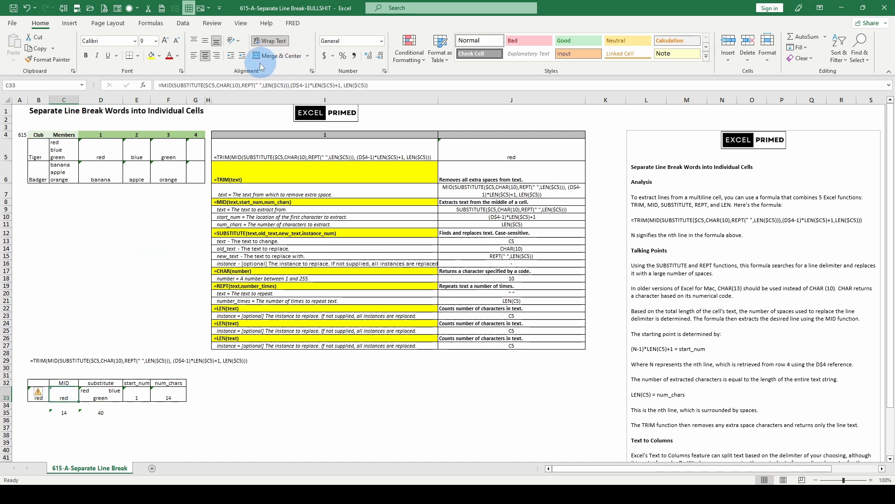
click(192, 85)
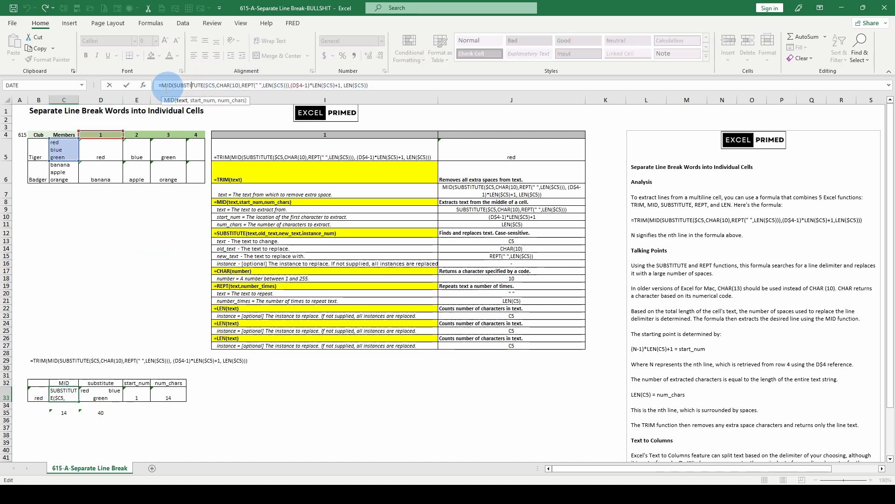
click(183, 101)
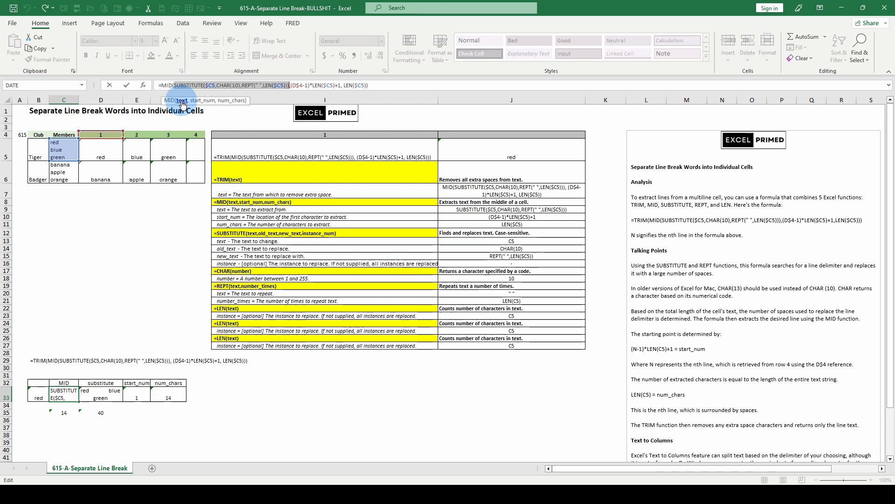
key(F9)
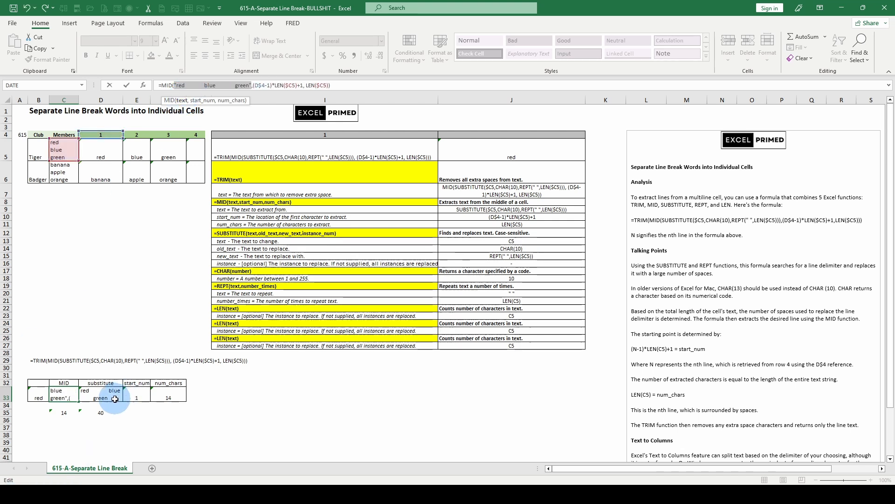
click(203, 101)
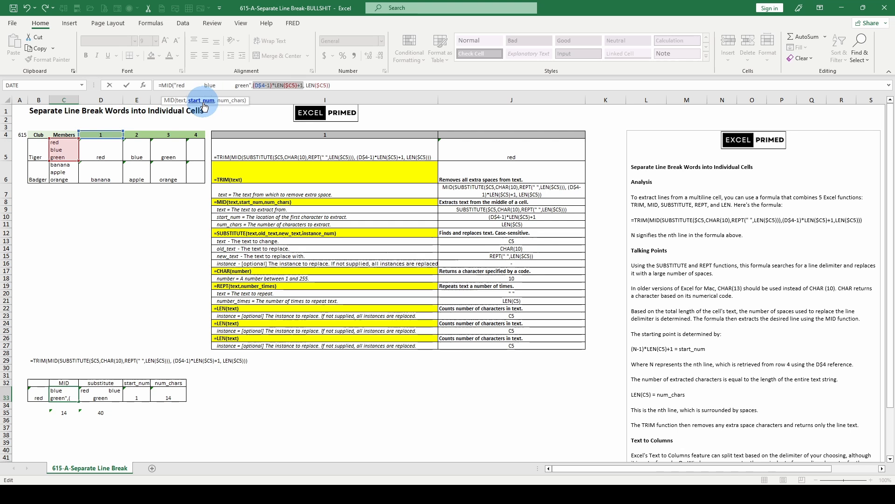
key(F9)
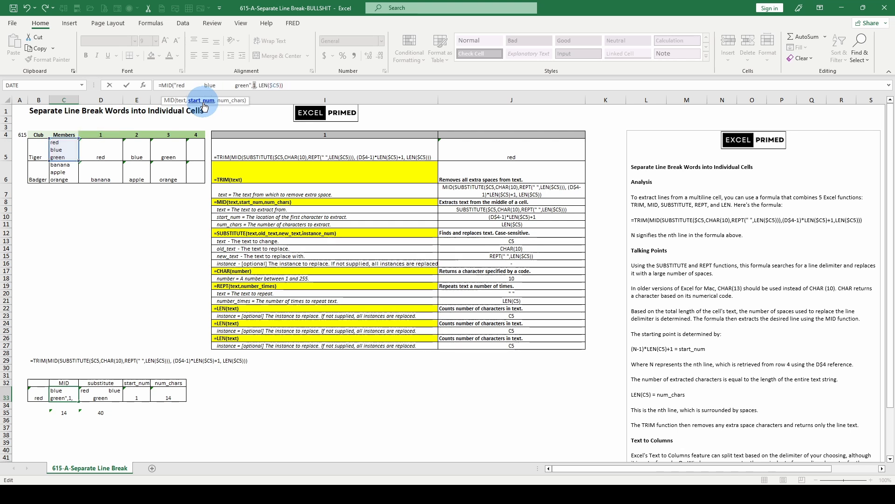
click(227, 102)
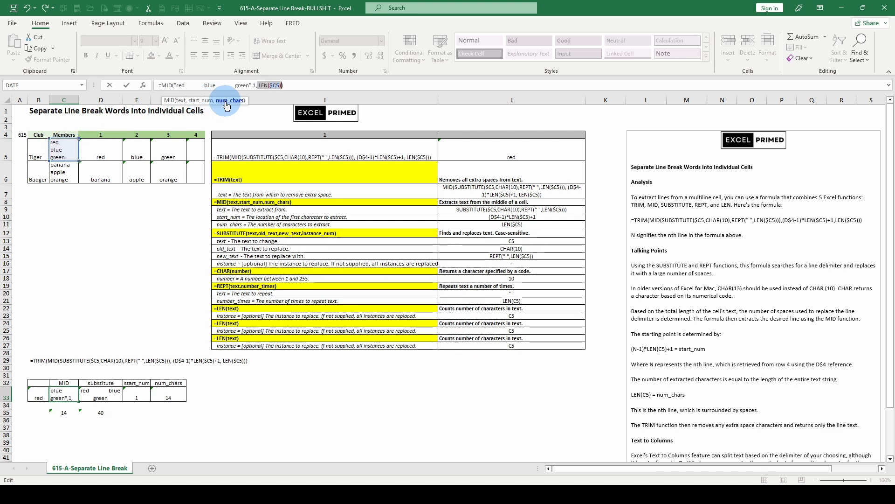
key(F9)
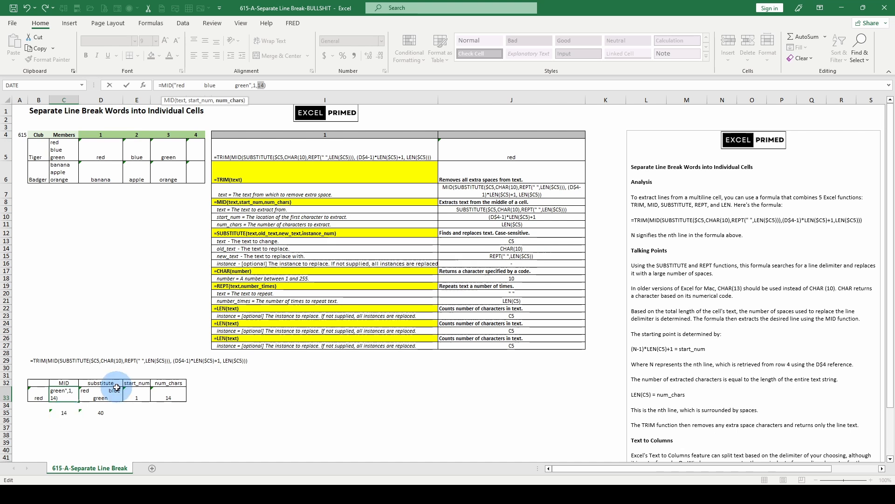
key(Escape)
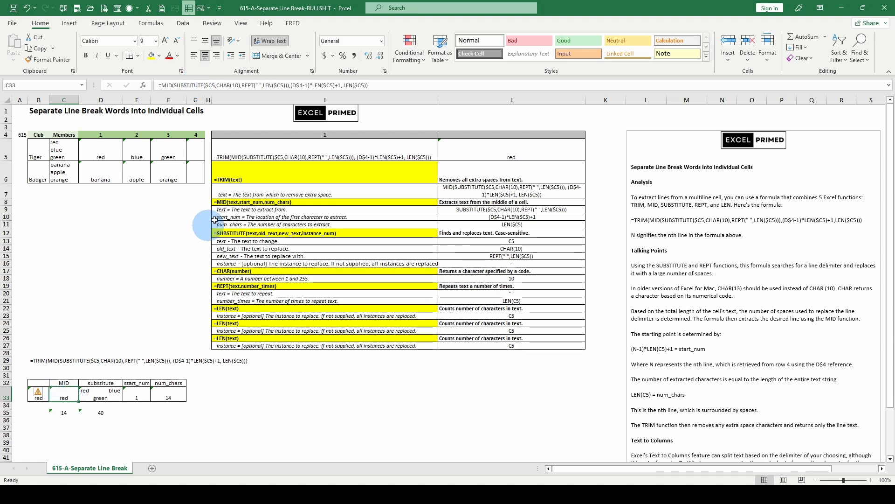
Inspect the TRIM formula in B33 that wraps the MID expression.
click(38, 391)
click(58, 324)
click(38, 395)
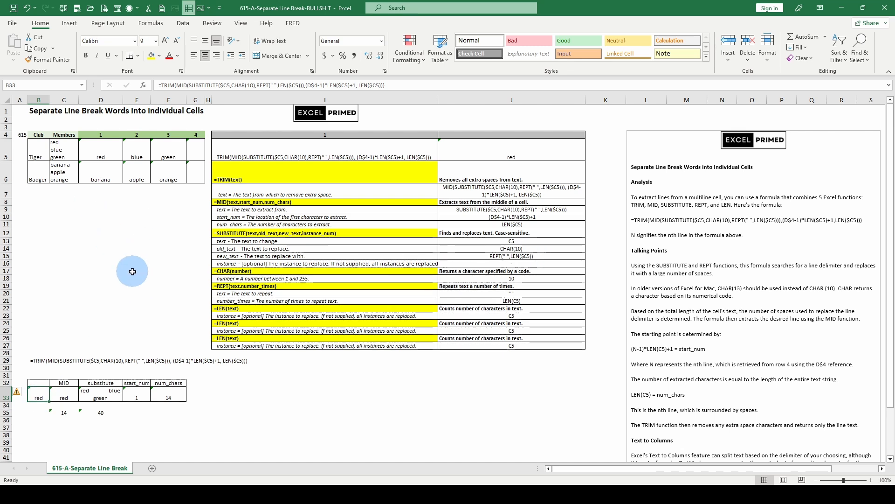
scroll(131, 273, down, 2)
scroll(132, 271, up, 2)
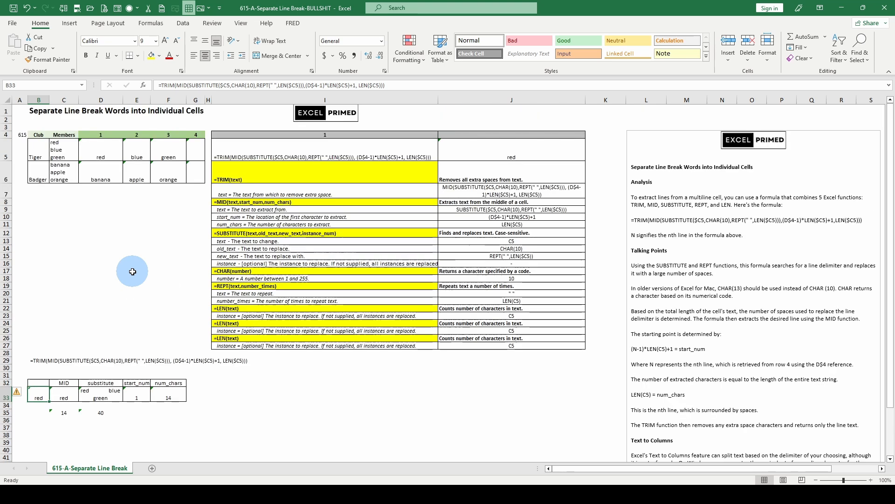